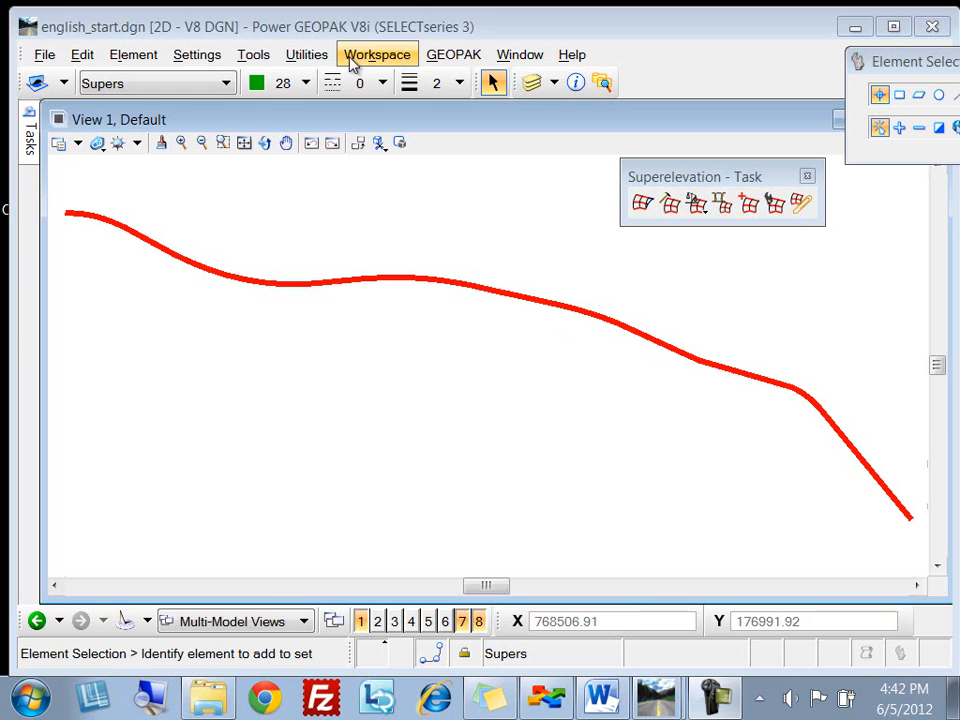
Step: Review the available superelevation fill options in the civil view preferences, leaving the preferences without changes
left_click(380, 57)
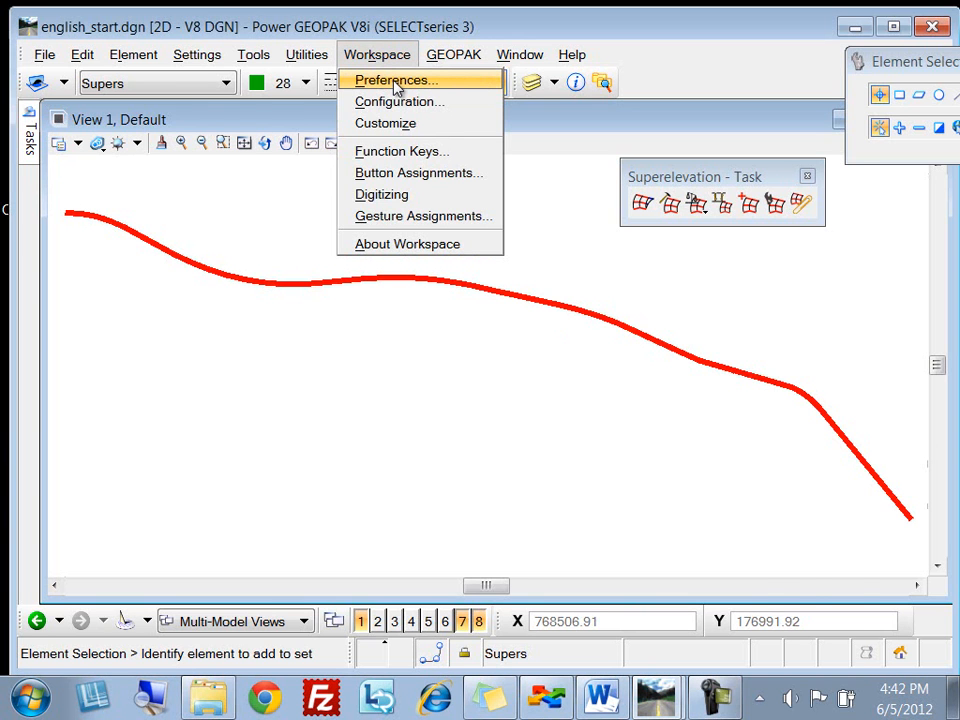
left_click(397, 82)
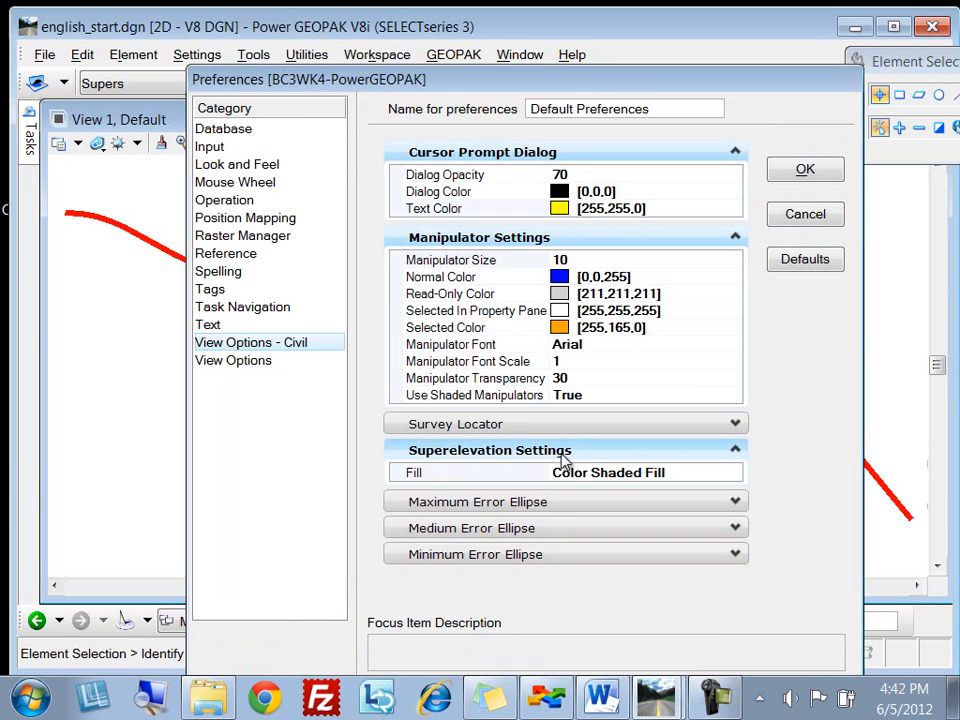
left_click(731, 479)
left_click(732, 474)
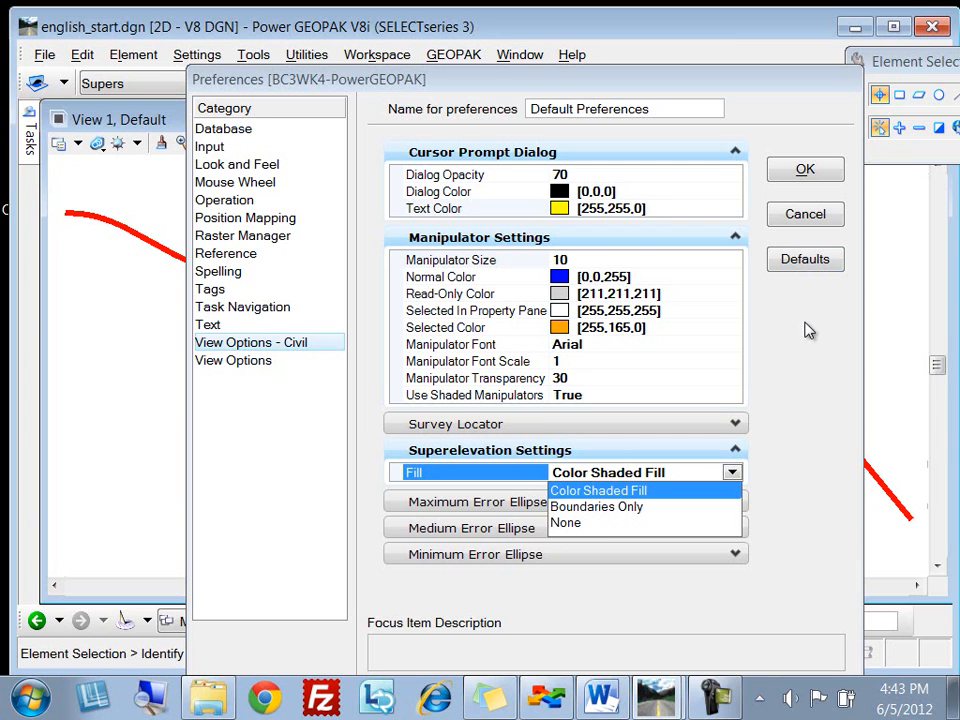
left_click(816, 215)
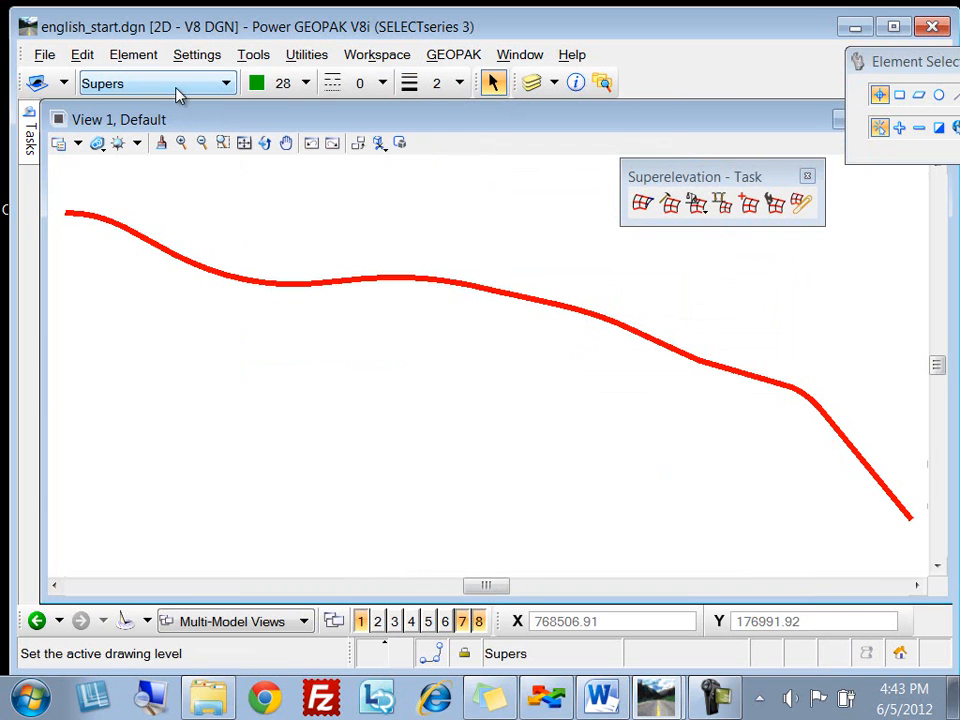
Step: Toggle the Fill display attribute for View 1
left_click(196, 56)
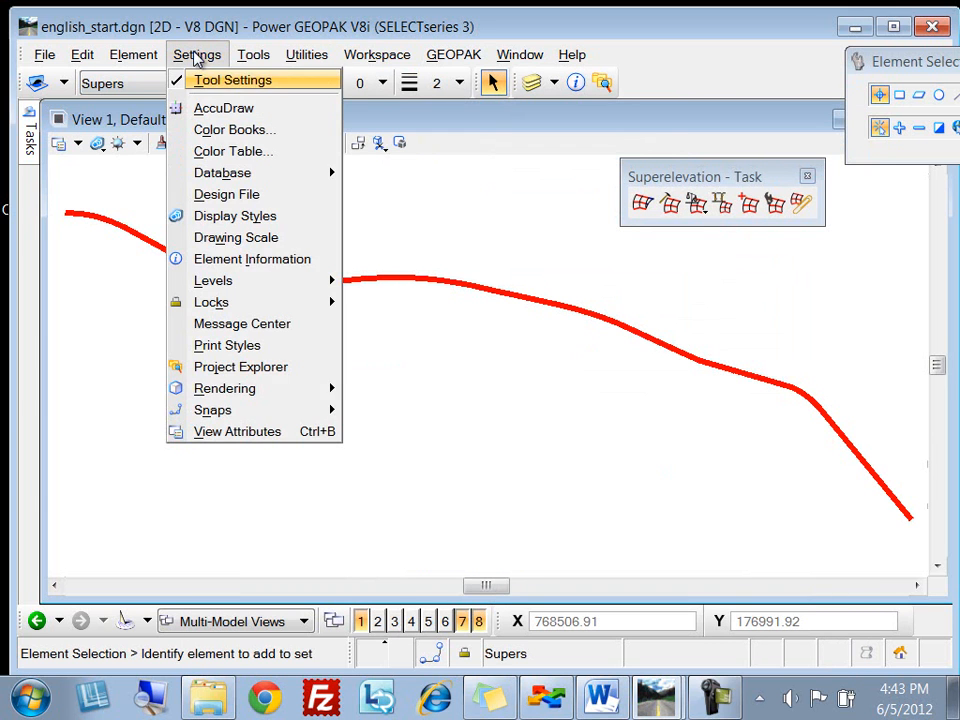
left_click(286, 432)
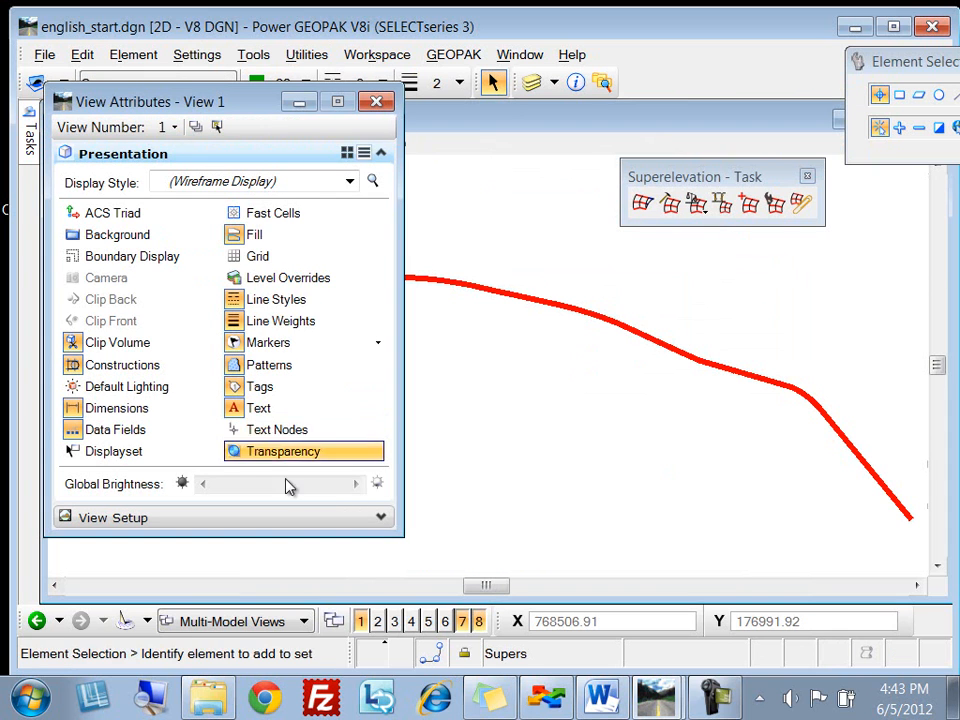
left_click(256, 237)
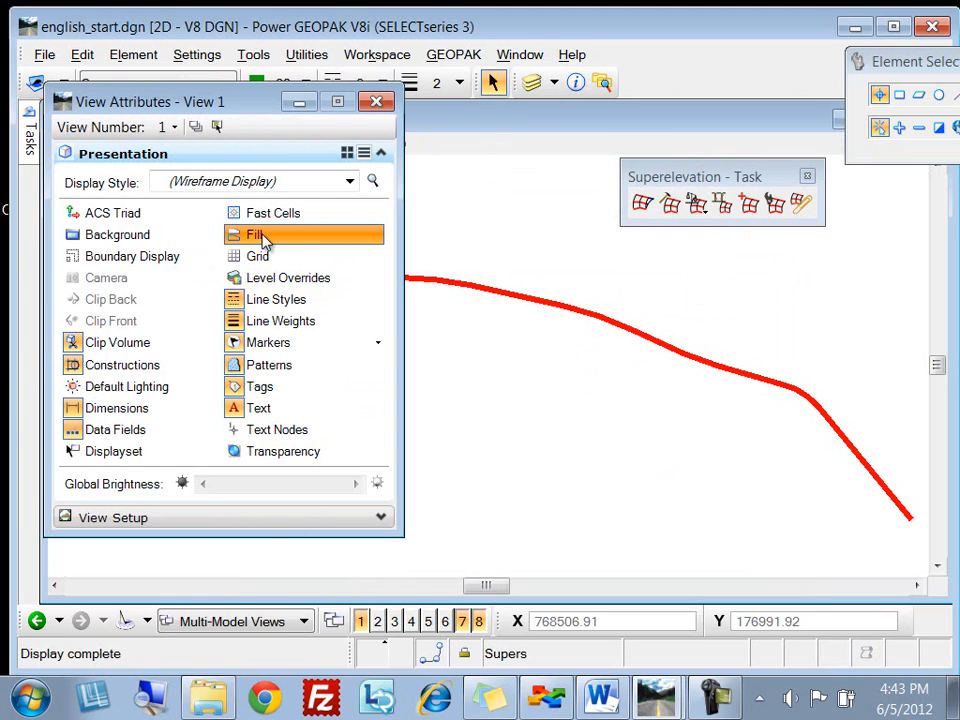
left_click(377, 102)
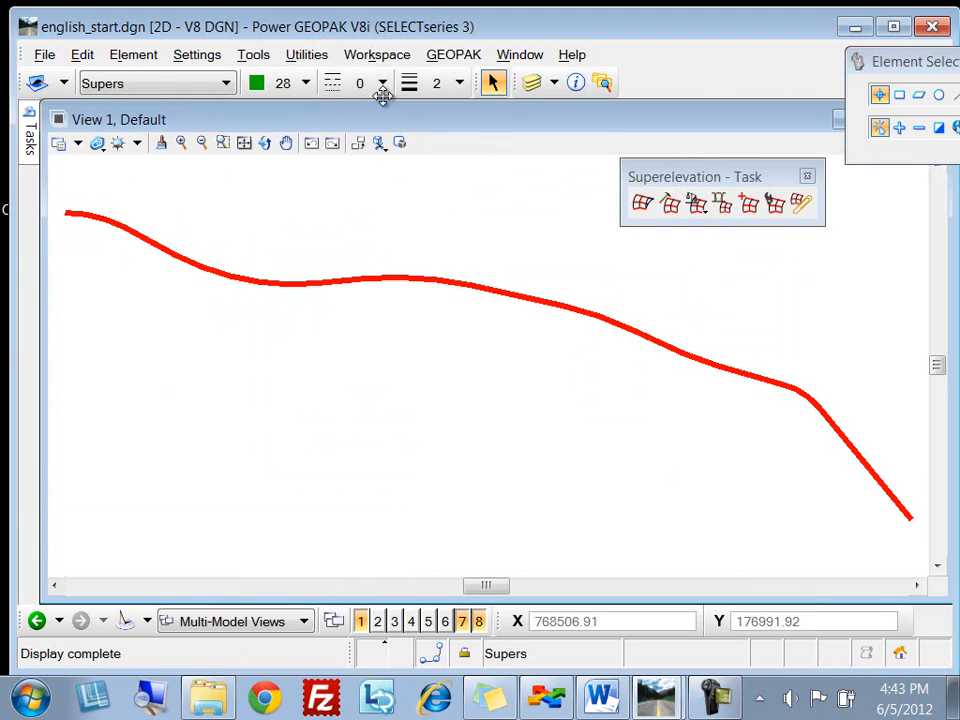
Step: Review the station, radius and profile settings in the design file's civil formatting
left_click(192, 58)
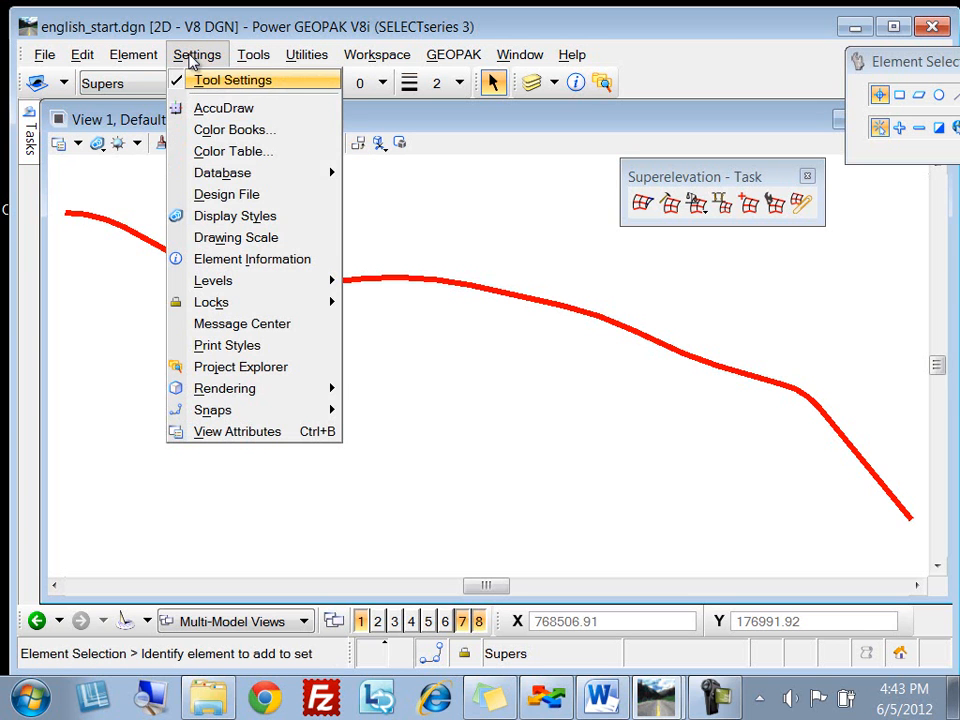
left_click(240, 207)
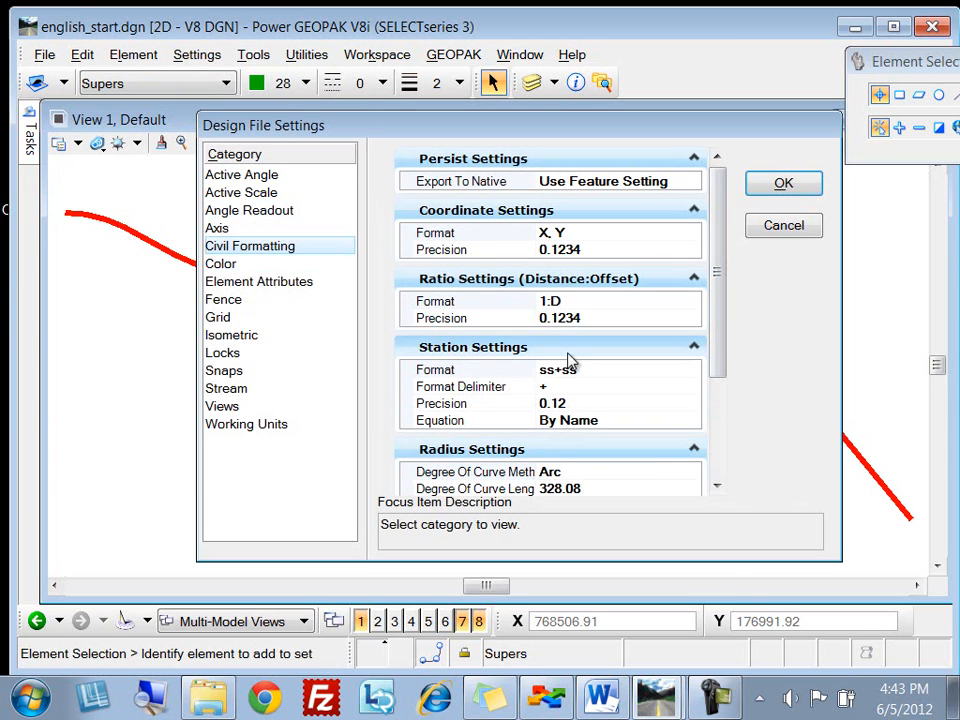
left_click_drag(720, 264, 733, 410)
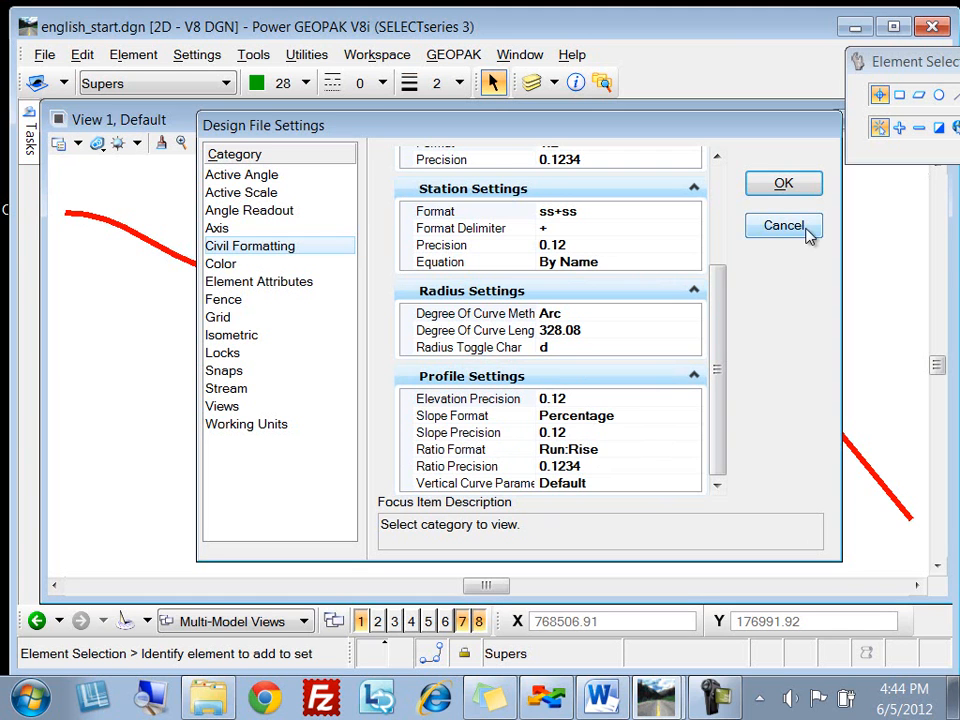
left_click(777, 185)
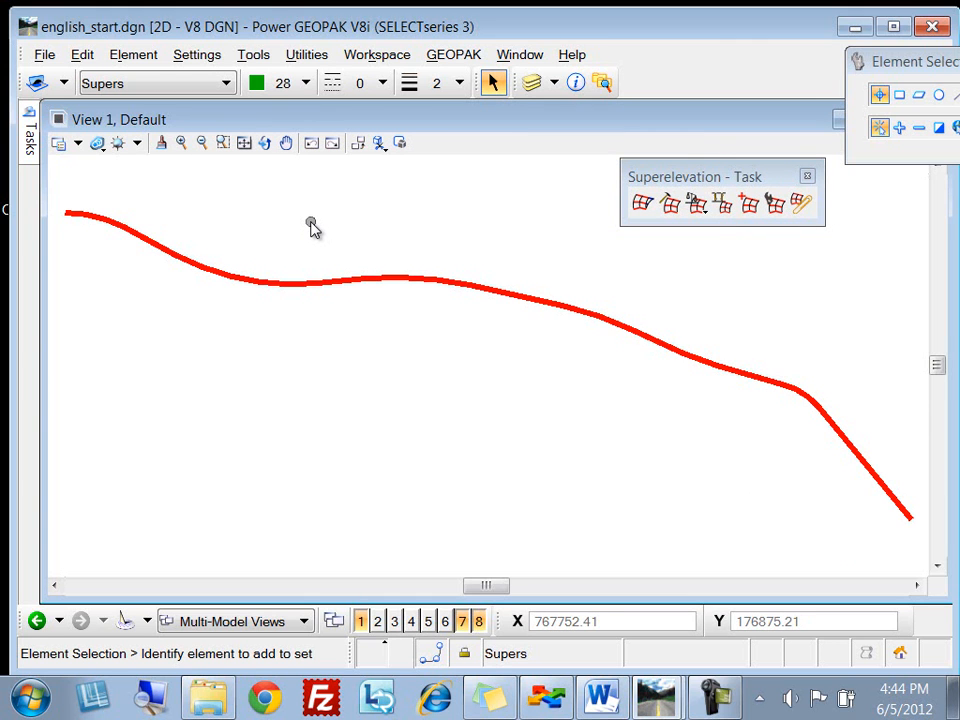
Step: Try creating superelevation sections named MAIN along the full length of the red alignment with a minimum tangent length of 200, and undo them
left_click(222, 143)
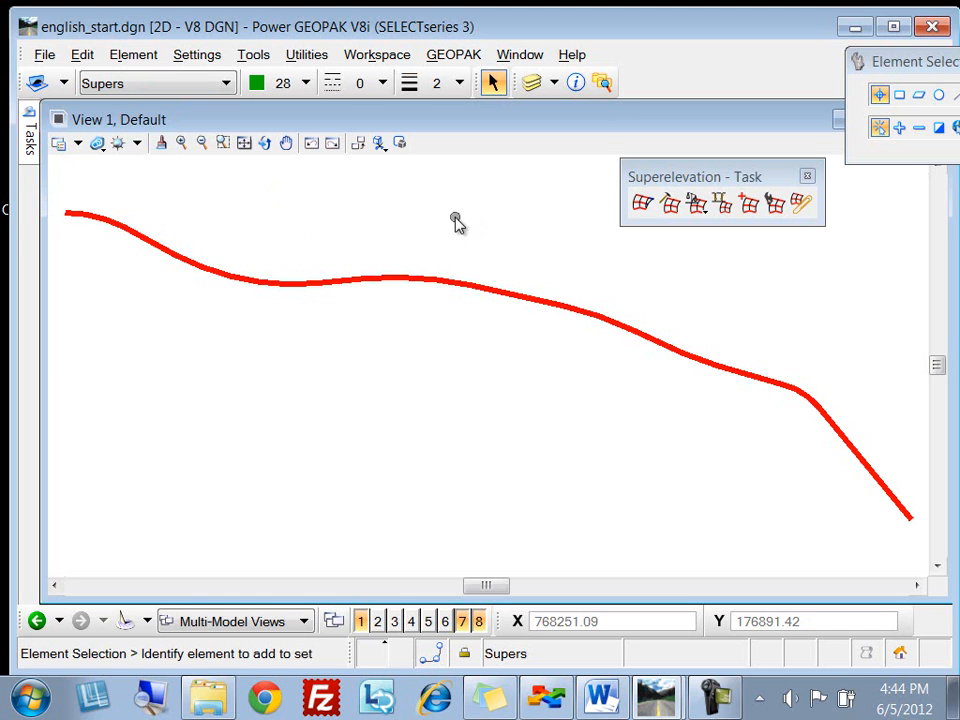
left_click(644, 204)
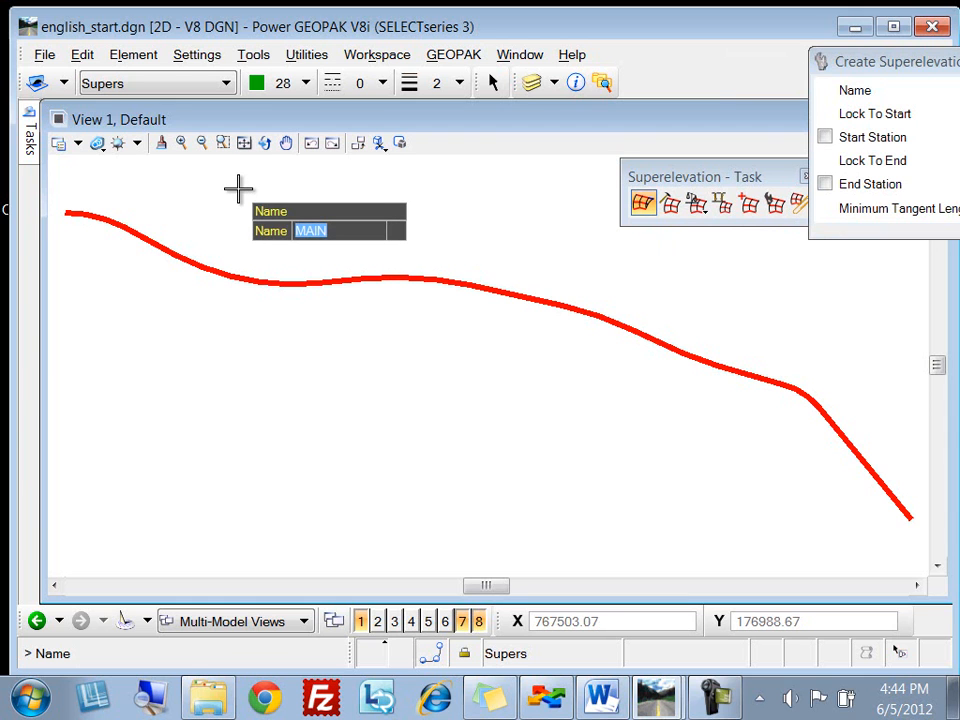
key("Return")
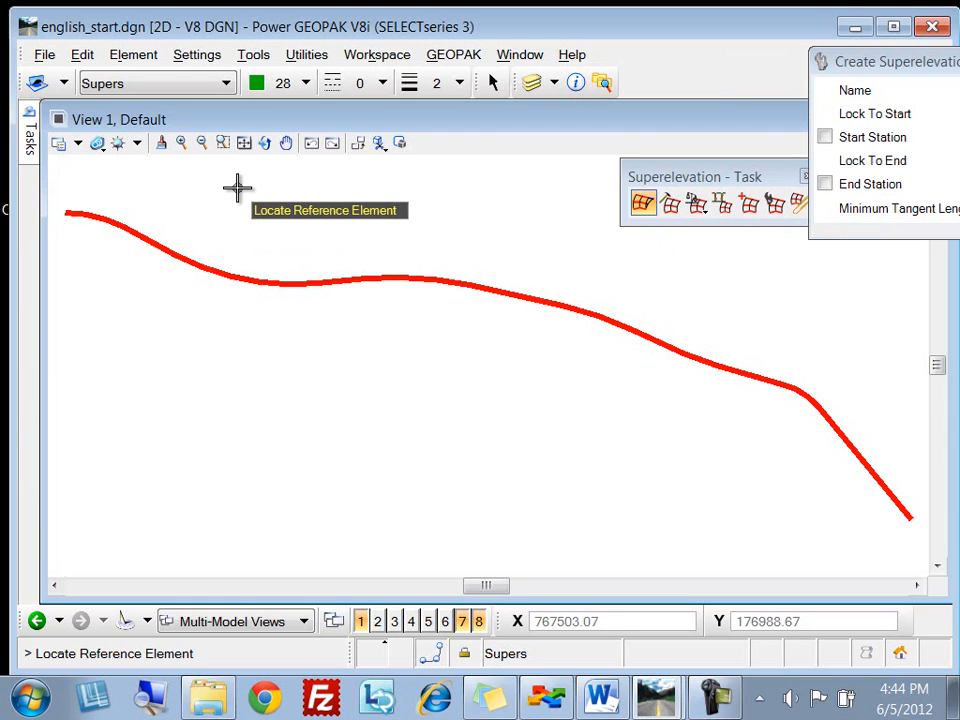
left_click(90, 213)
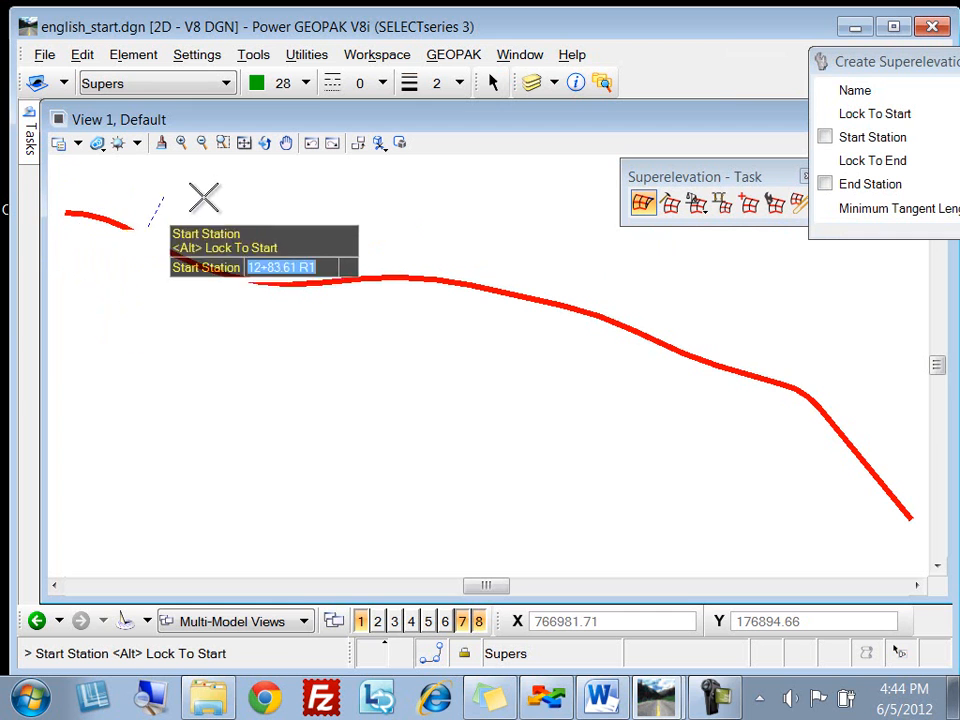
left_click(60, 313)
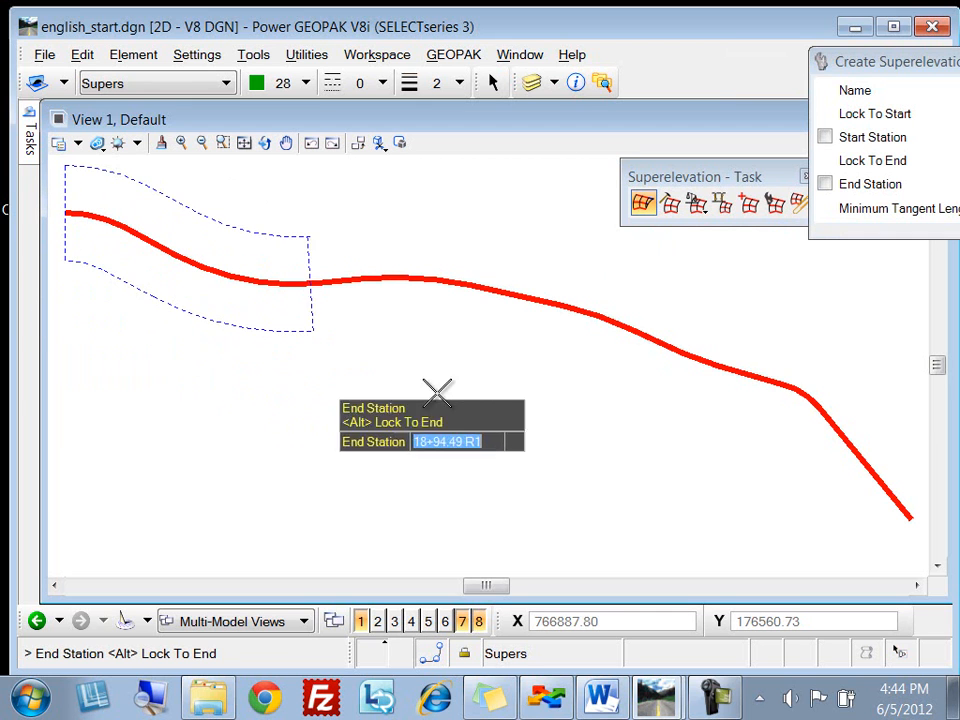
left_click(866, 565)
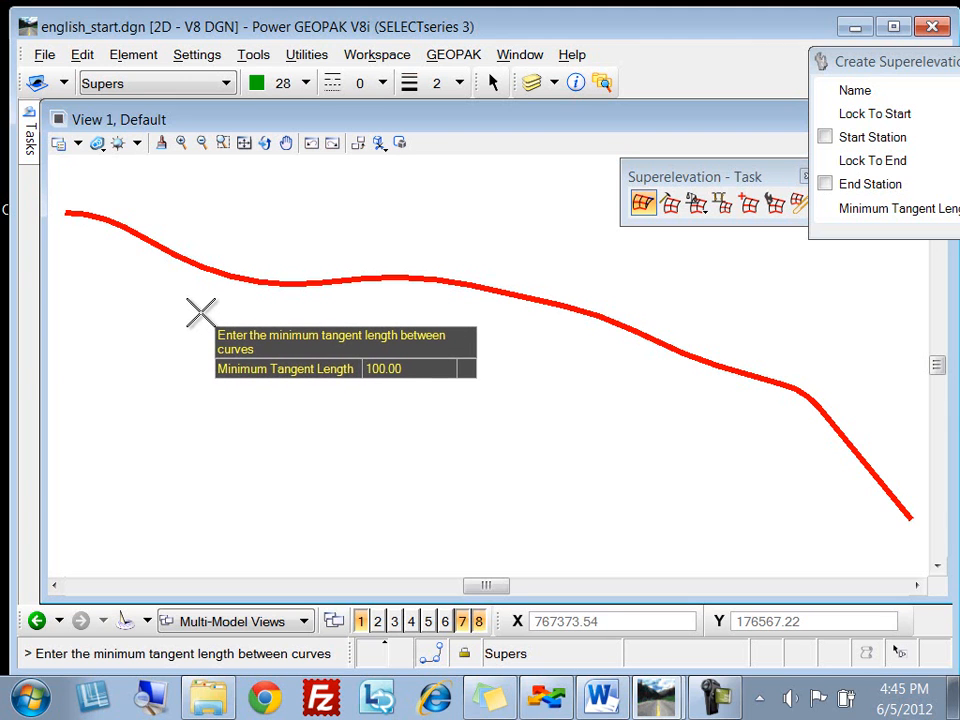
key("BackSpace")
type("2")
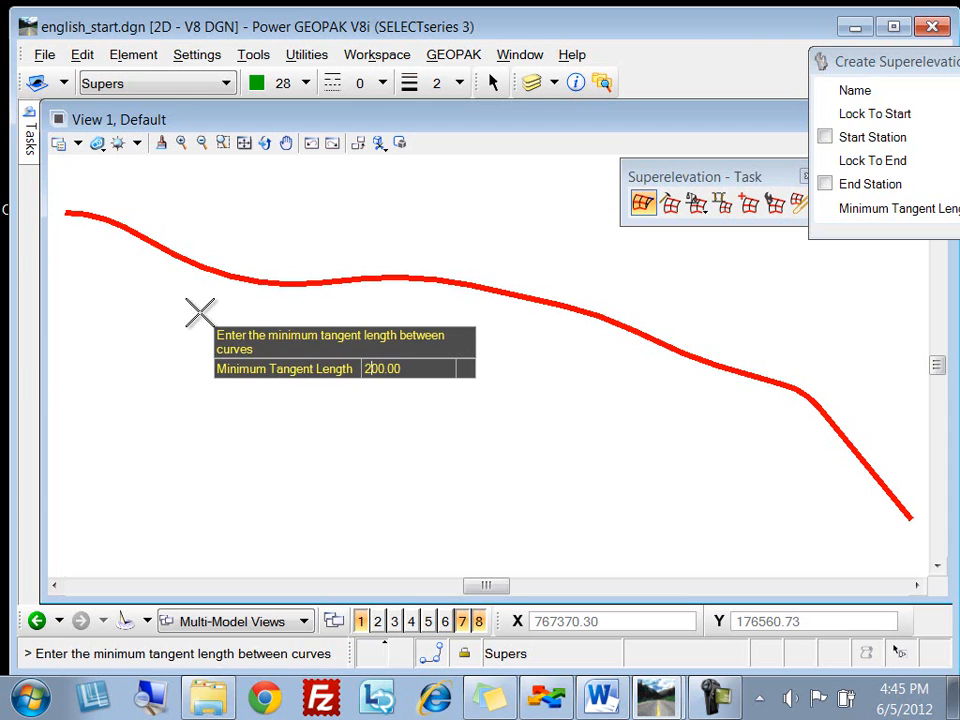
key("Return")
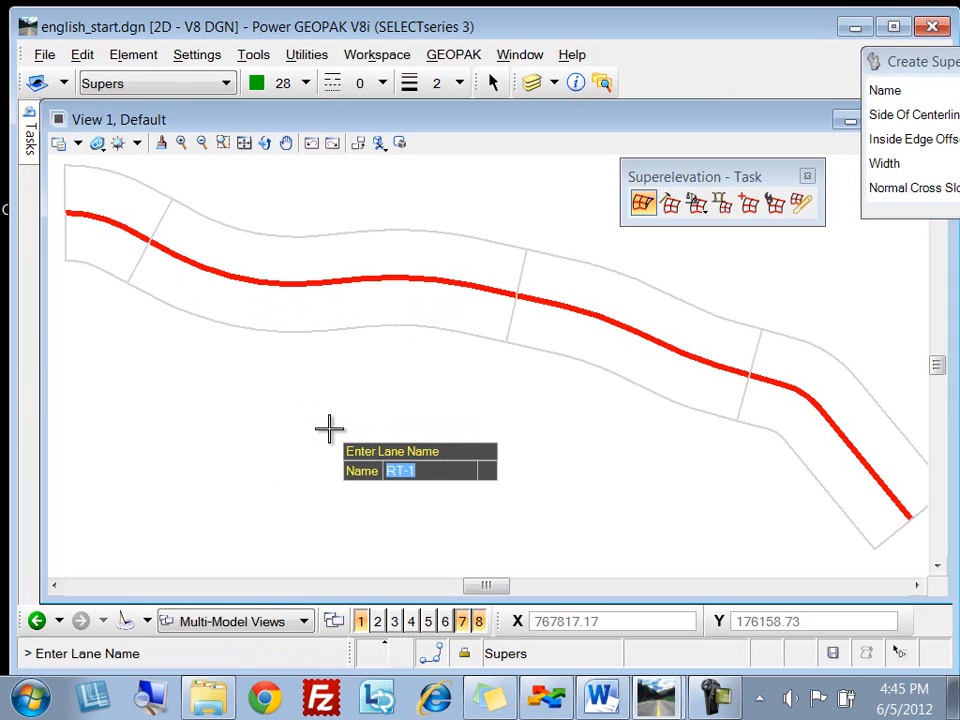
key("ctrl+z")
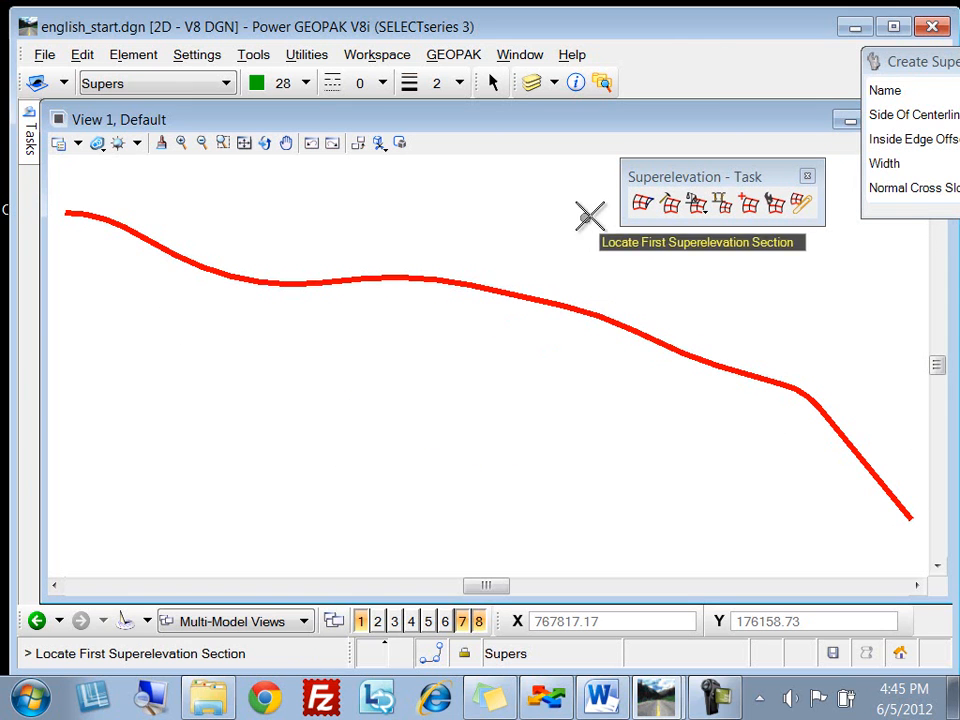
Step: Create superelevation sections from the start to the end of the red alignment with a minimum tangent length of 100, without defining any lanes
left_click(643, 203)
left_click(198, 202)
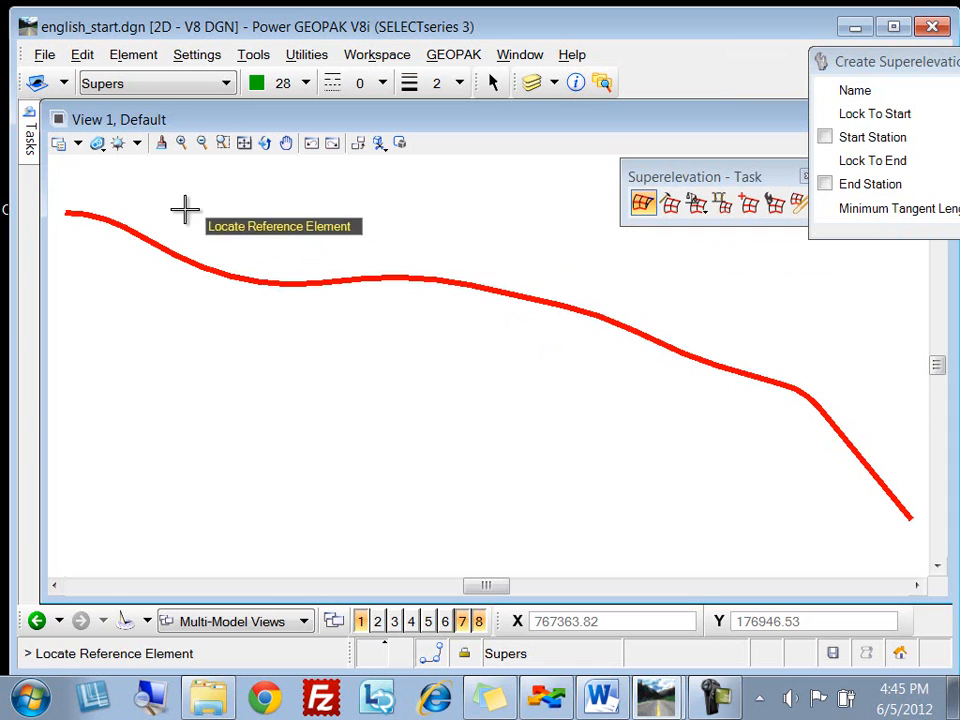
left_click(131, 226)
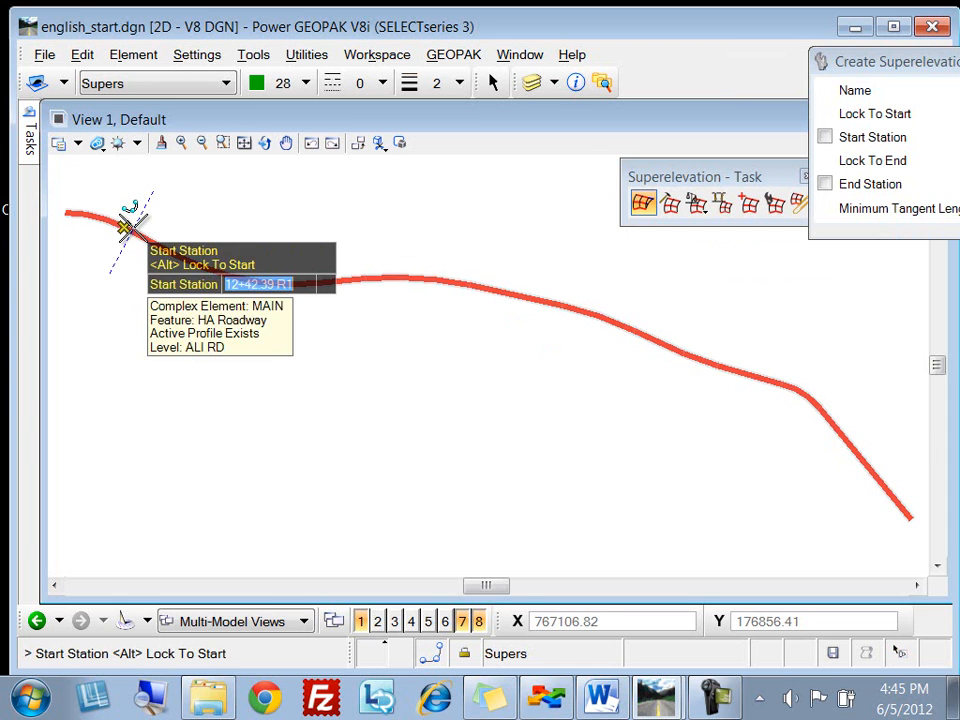
left_click(60, 259)
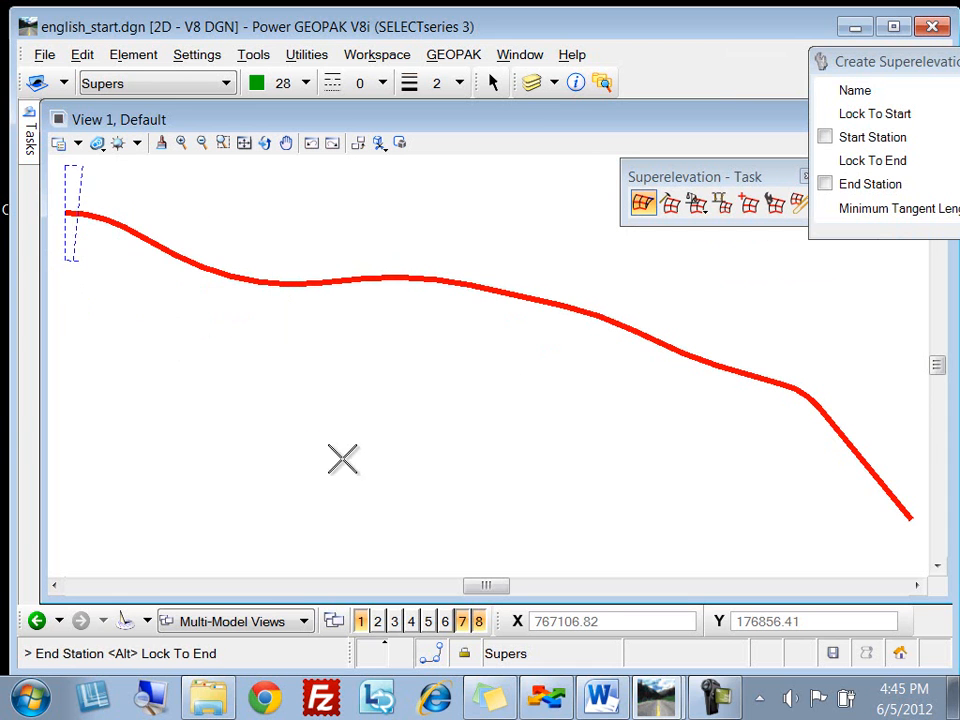
left_click(872, 553)
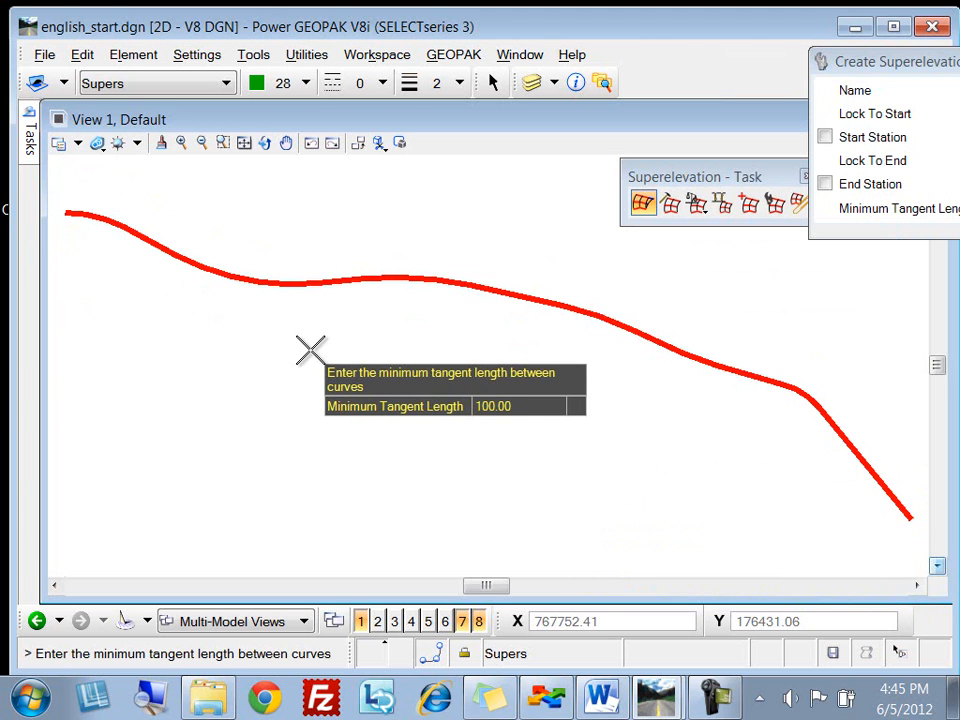
key("Return")
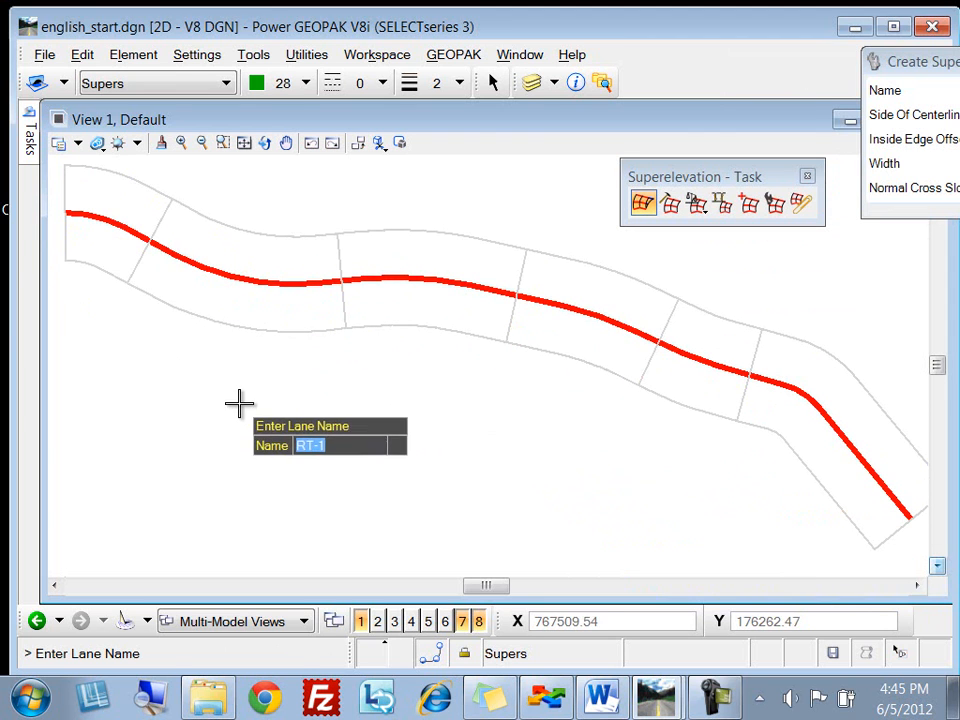
key("Return")
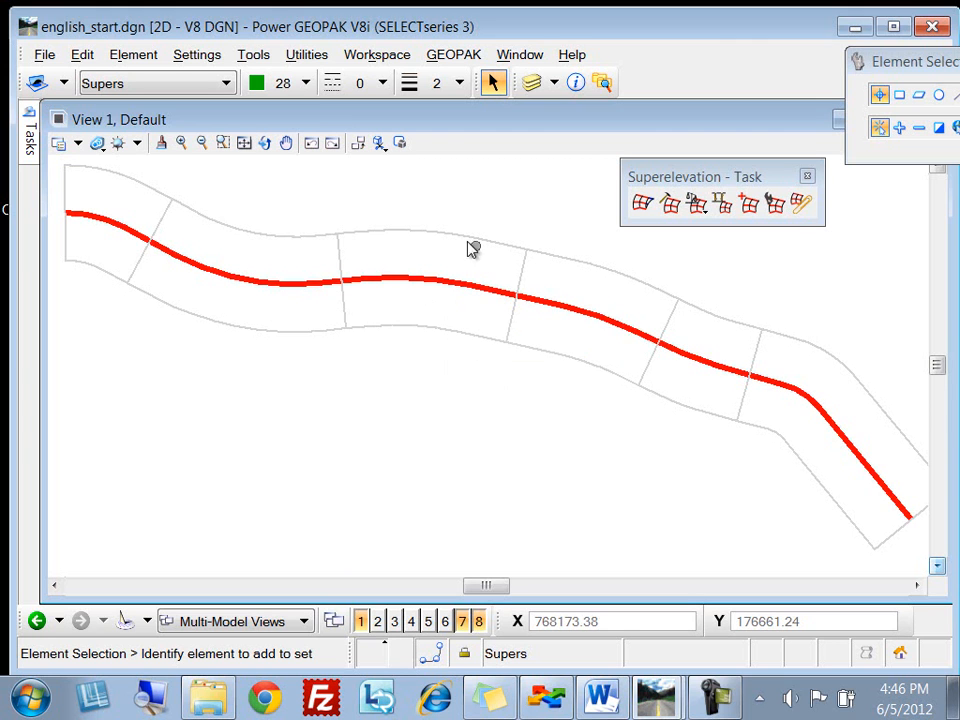
Step: Move the start of the third superelevation section back along the alignment to about station 18+40.85 R1
left_click(407, 236)
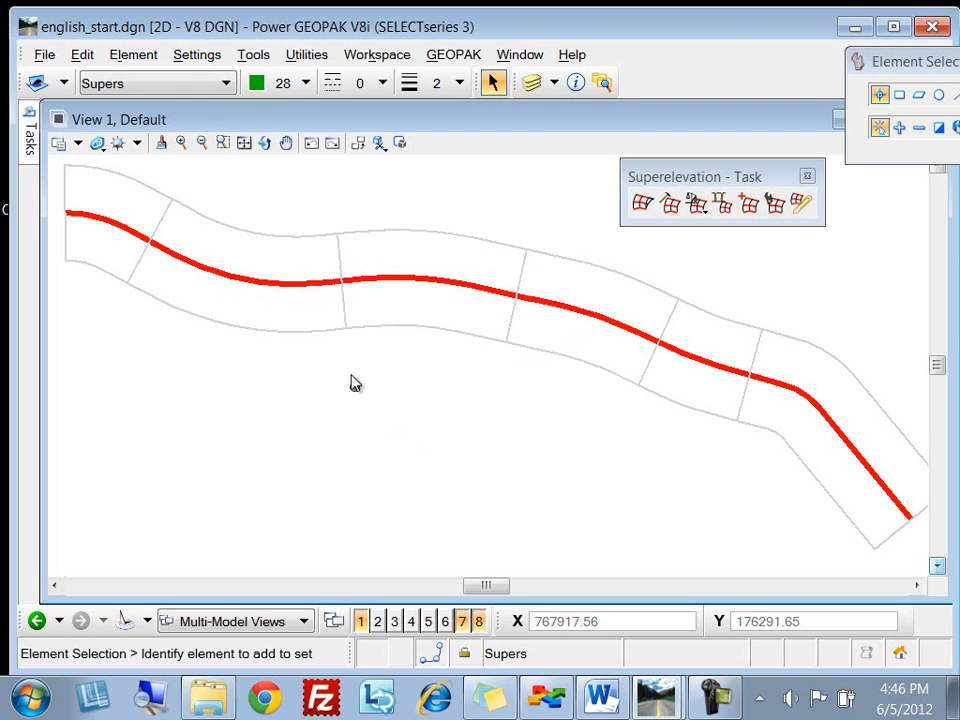
left_click(343, 300)
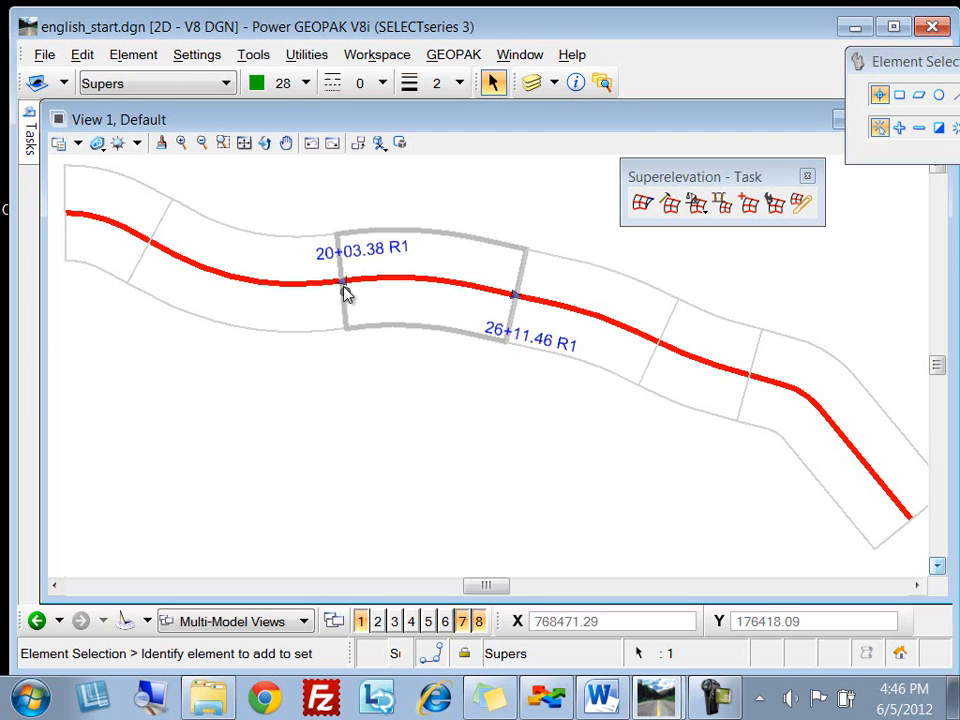
scroll(343, 287, "up", 5)
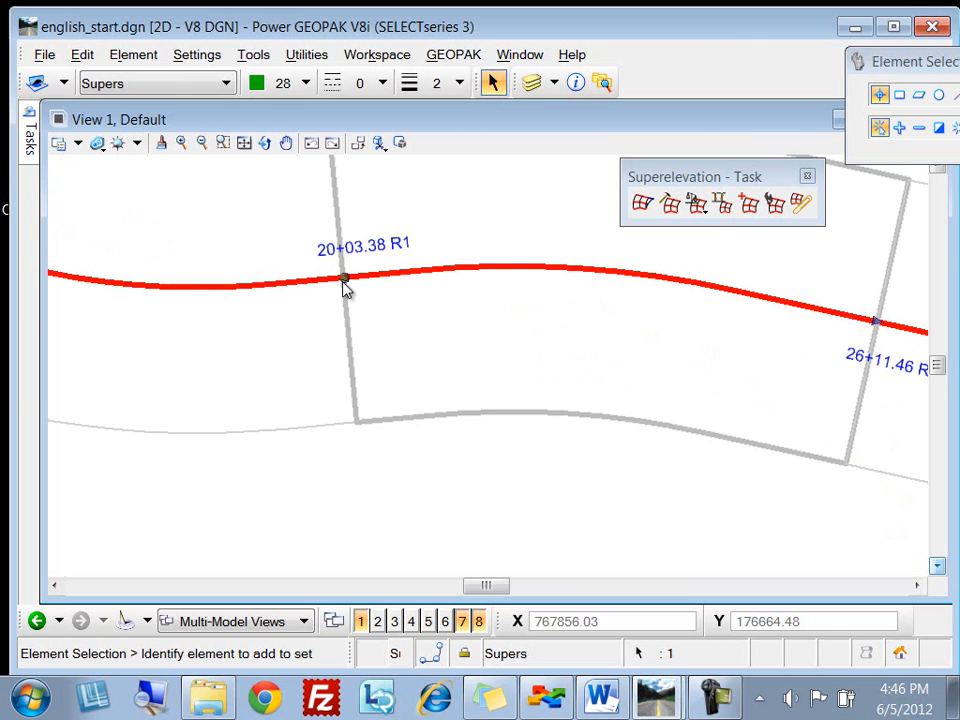
left_click(345, 285)
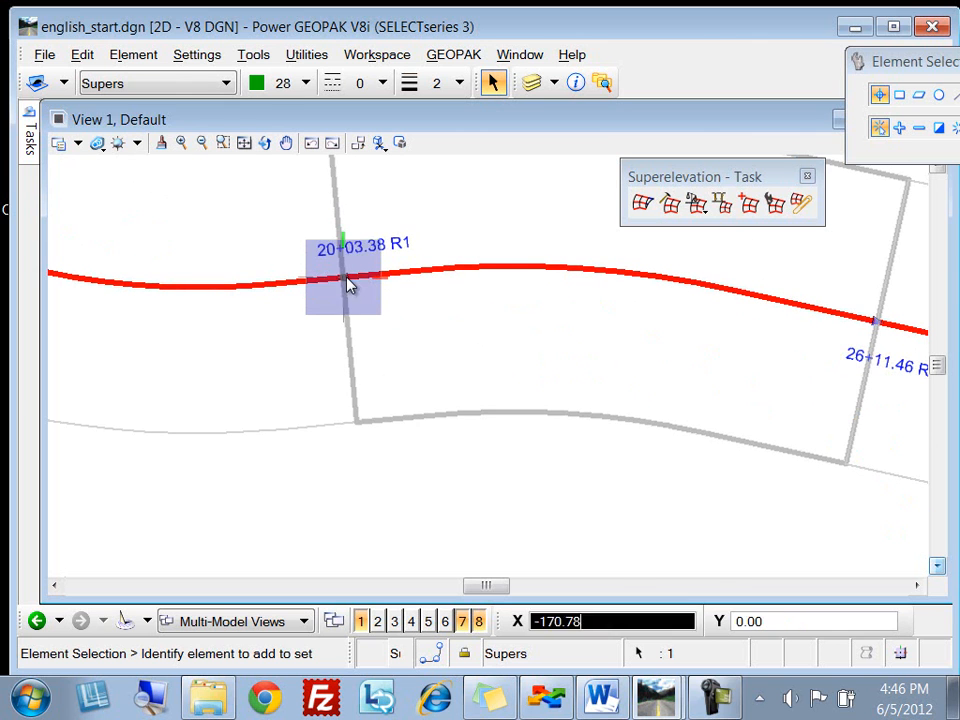
left_click(199, 290)
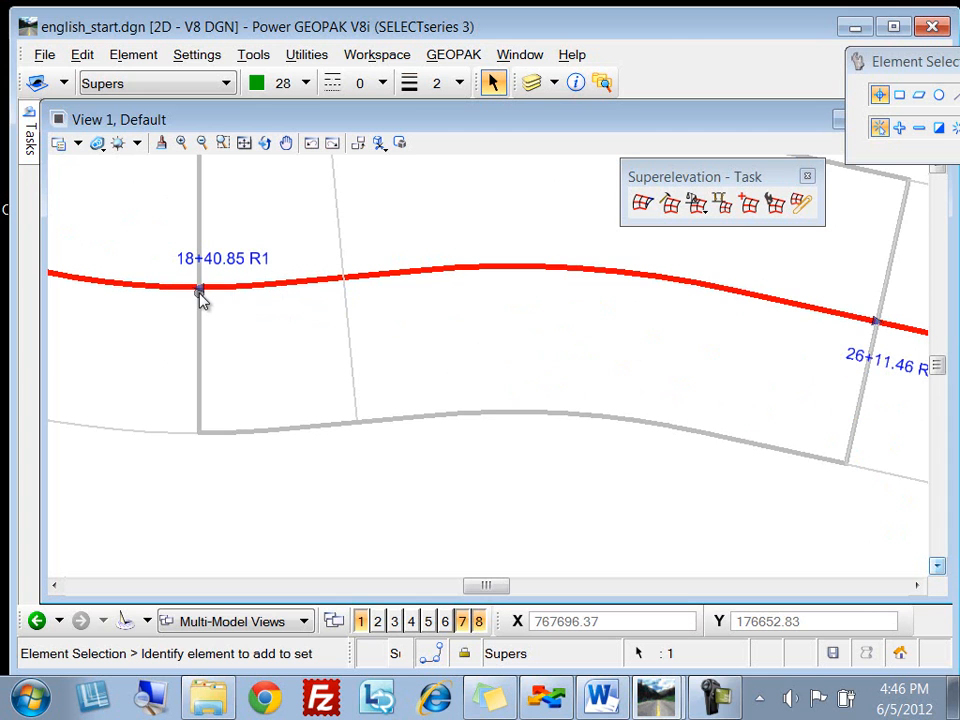
Step: Move the end of the second superelevation section back to about station 18+42.97 R1, at the third section's start
left_click(349, 345)
left_click(340, 283)
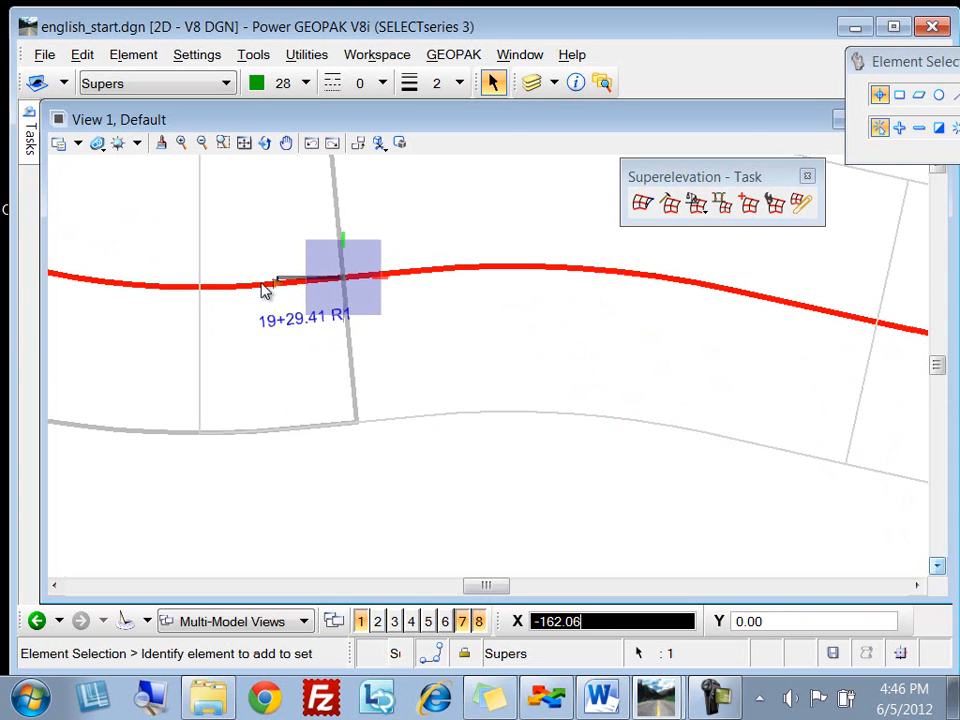
left_click(200, 287)
scroll(598, 334, "down", 4)
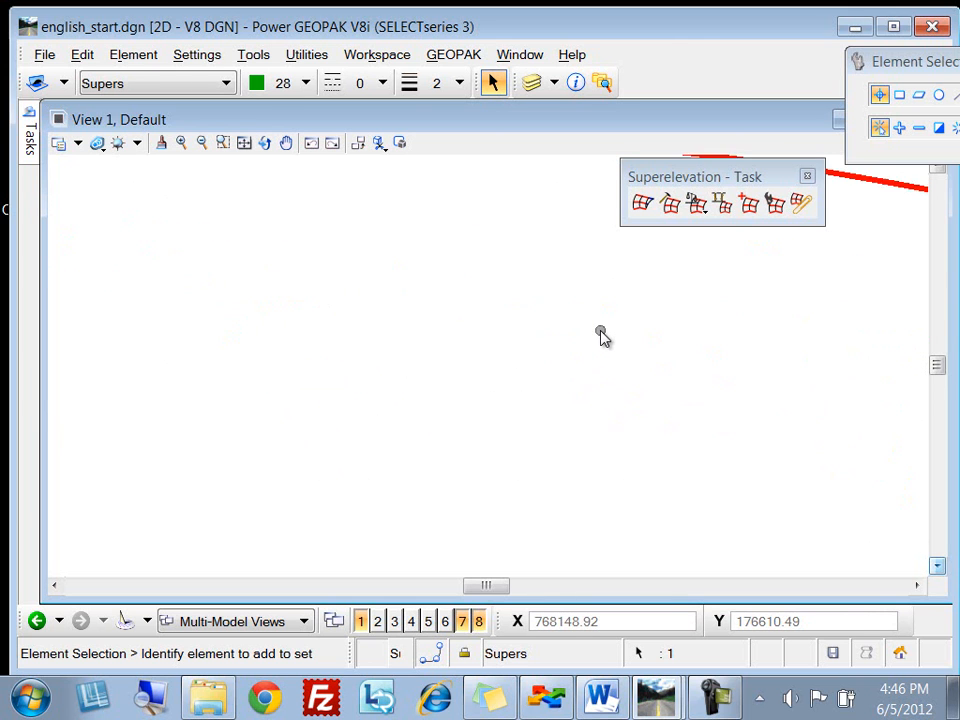
scroll(660, 450, "down", 3)
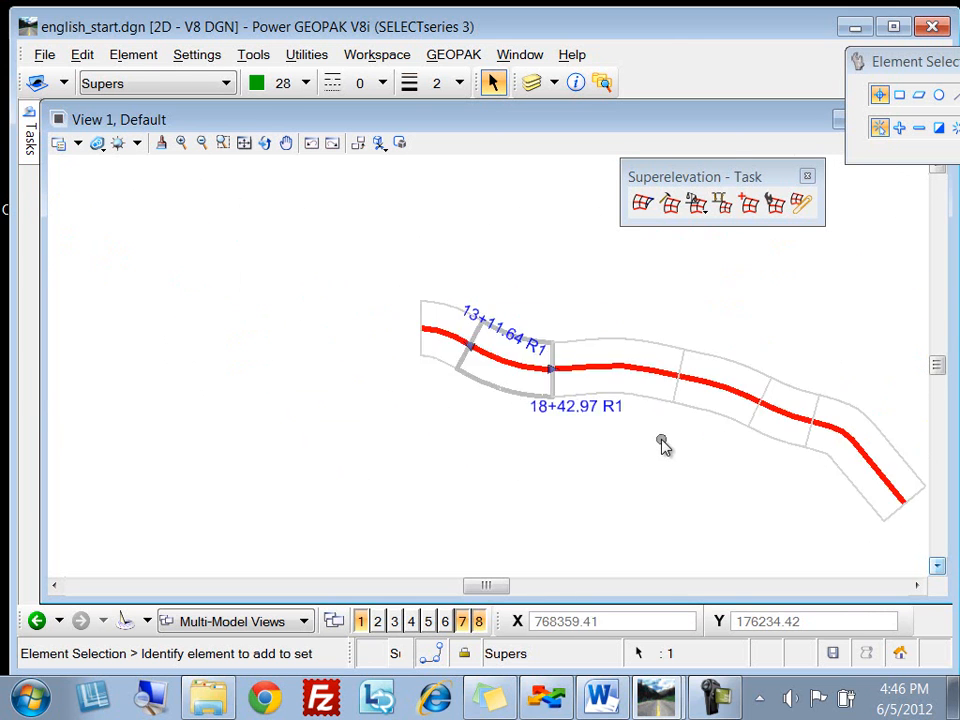